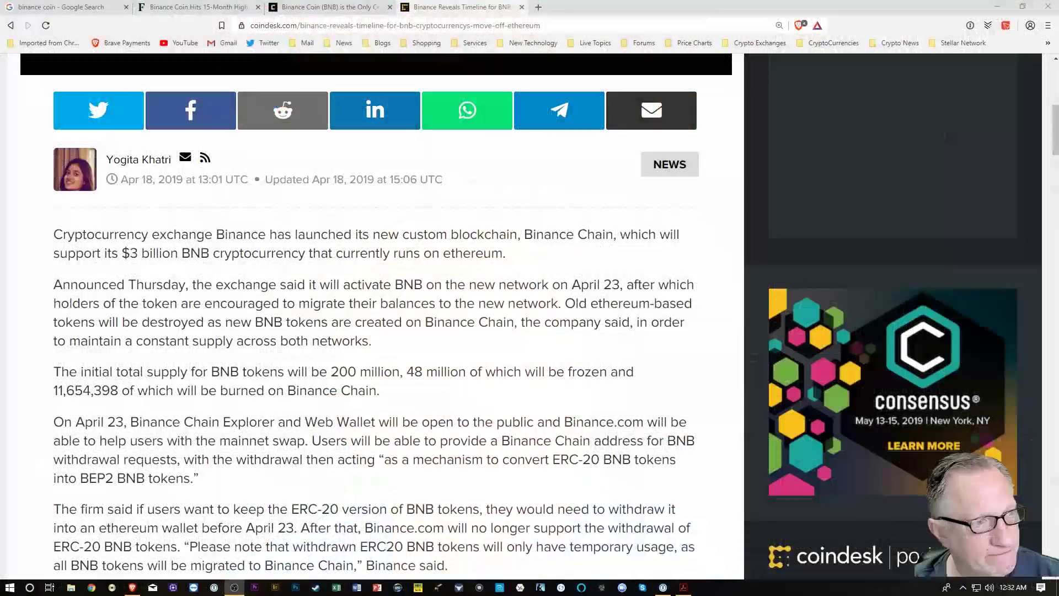
Leave the CoinDesk BNB story for the Forbes 'Binance Coin Hits 15-Month High' article.
scroll(375, 221, "up", 5)
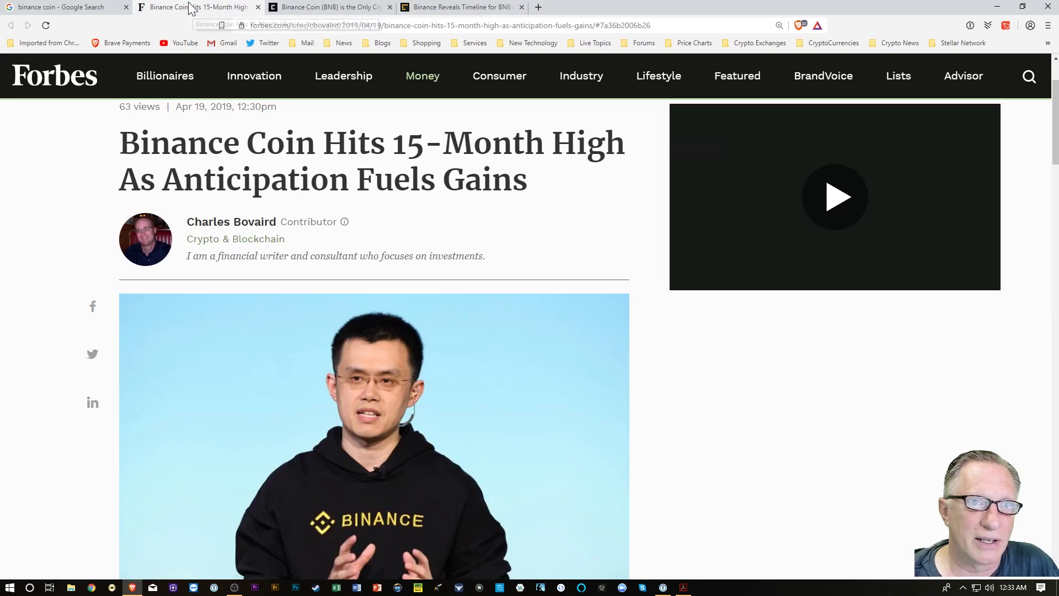
left_click(198, 8)
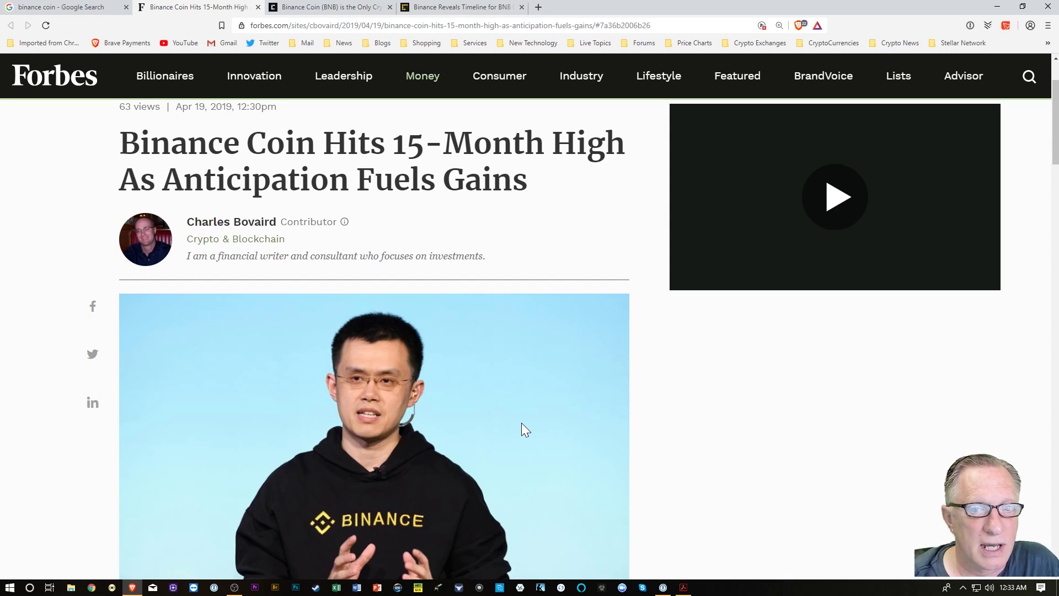
scroll(521, 419, "down", 3)
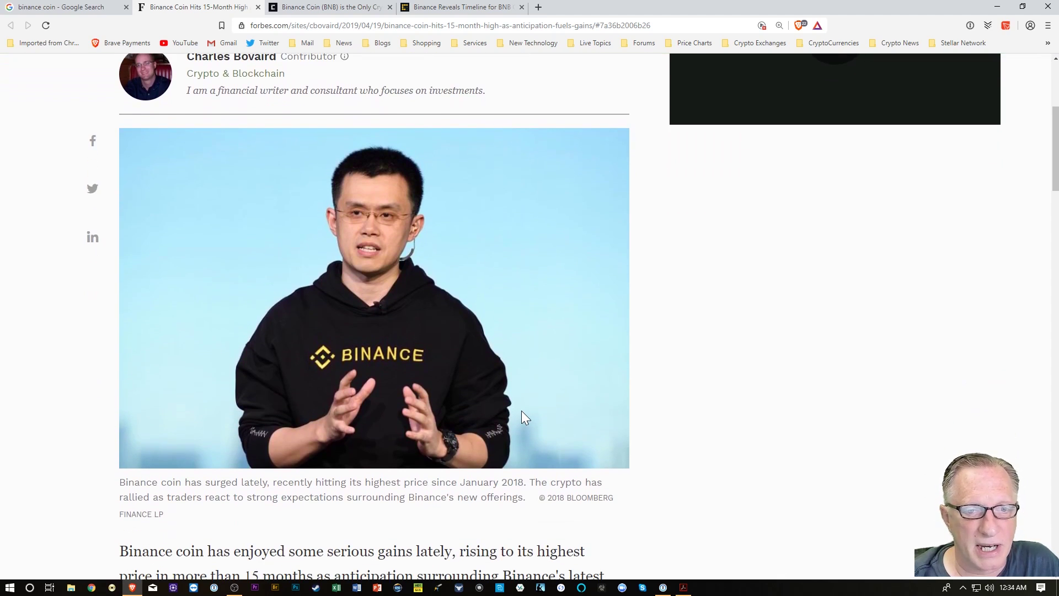
scroll(521, 411, "down", 3)
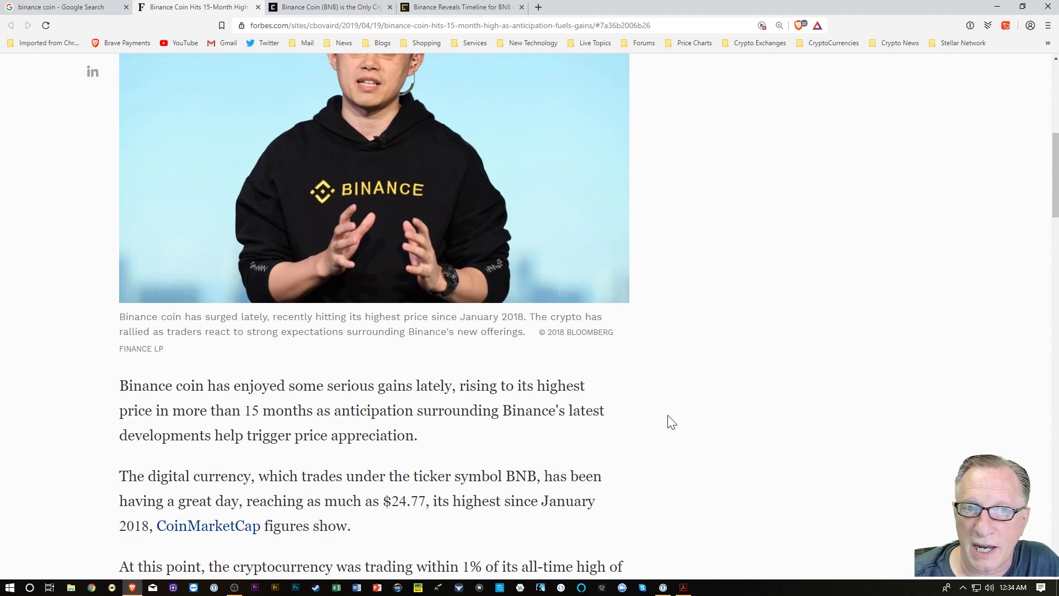
scroll(662, 430, "down", 1)
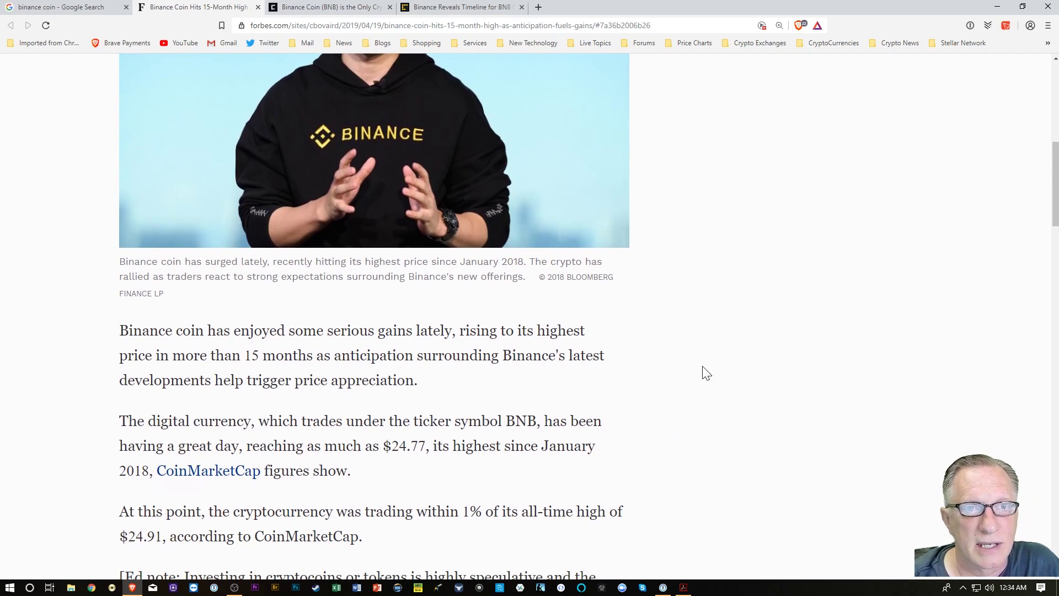
Bring up the CryptoSlate BNB all-time-high article, skim it and return to the top.
left_click(330, 7)
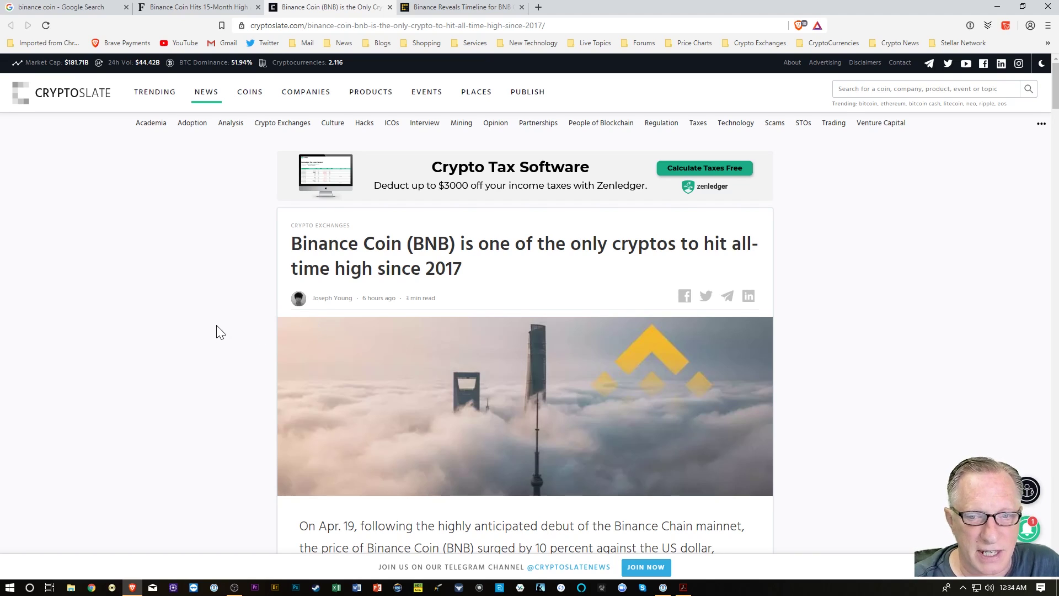
scroll(223, 327, "down", 4)
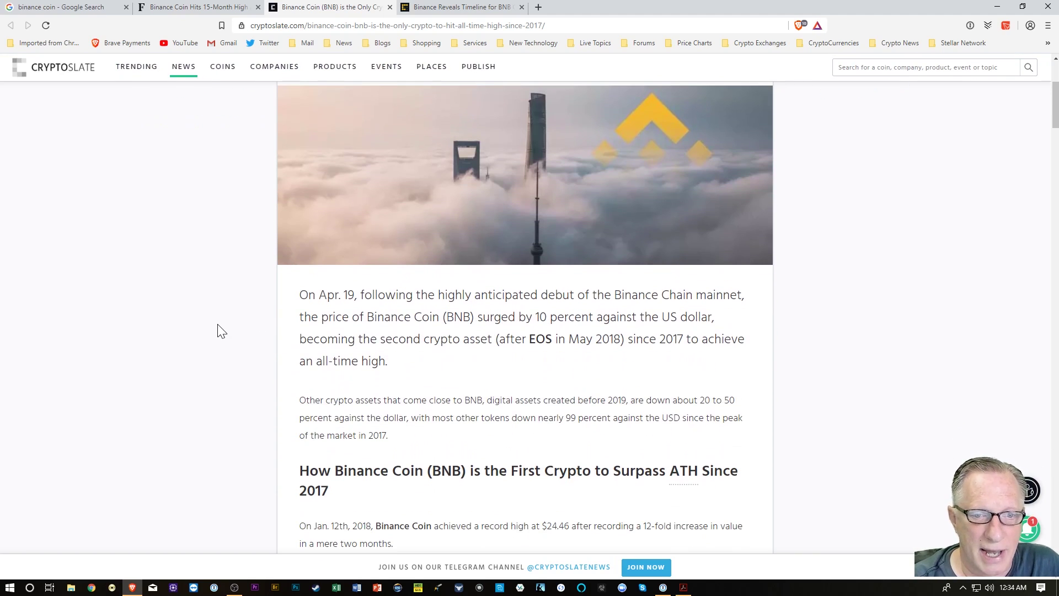
scroll(220, 328, "up", 4)
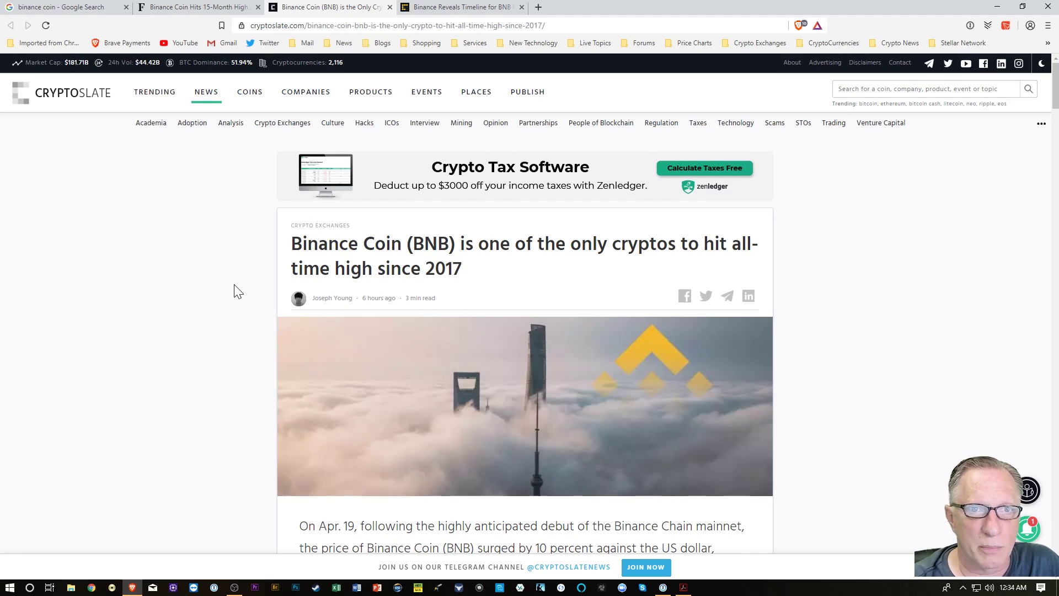
Back in the CoinDesk BNB timeline article, highlight the sentence on Binance Chain withdrawal addresses.
left_click(488, 8)
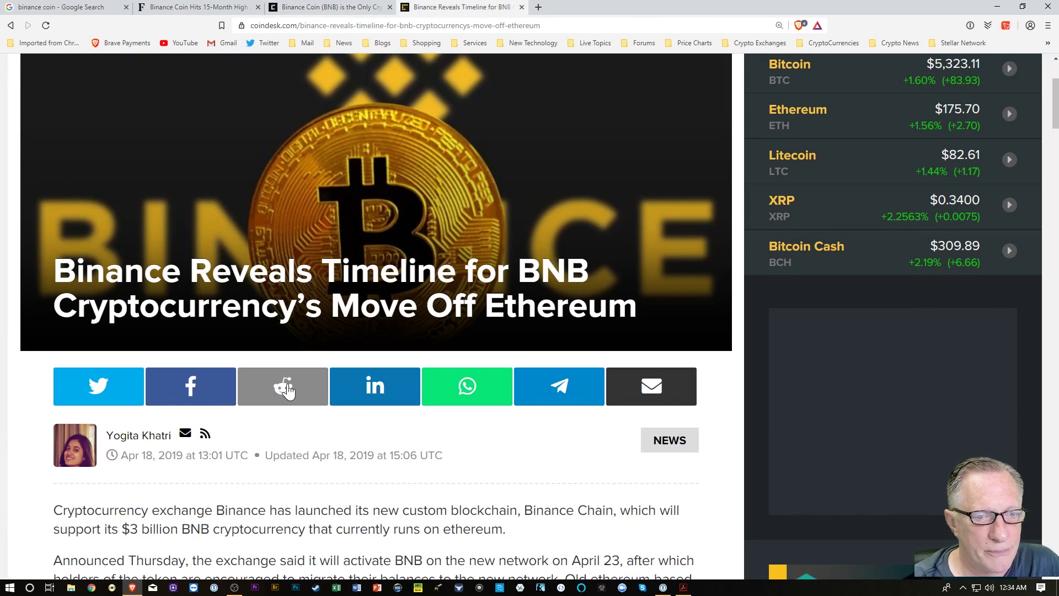
scroll(286, 389, "down", 4)
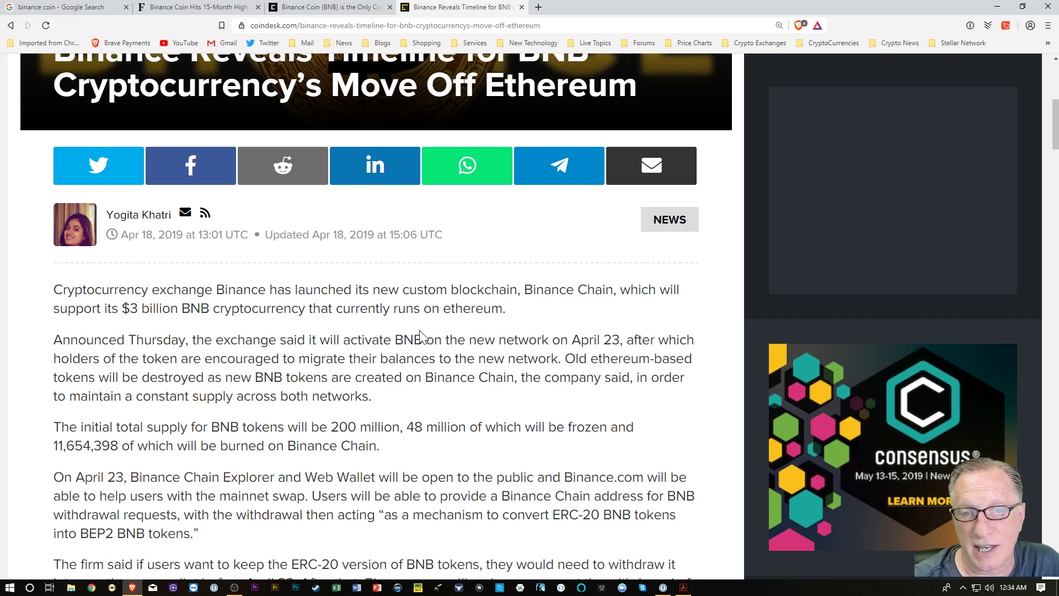
scroll(422, 340, "down", 1)
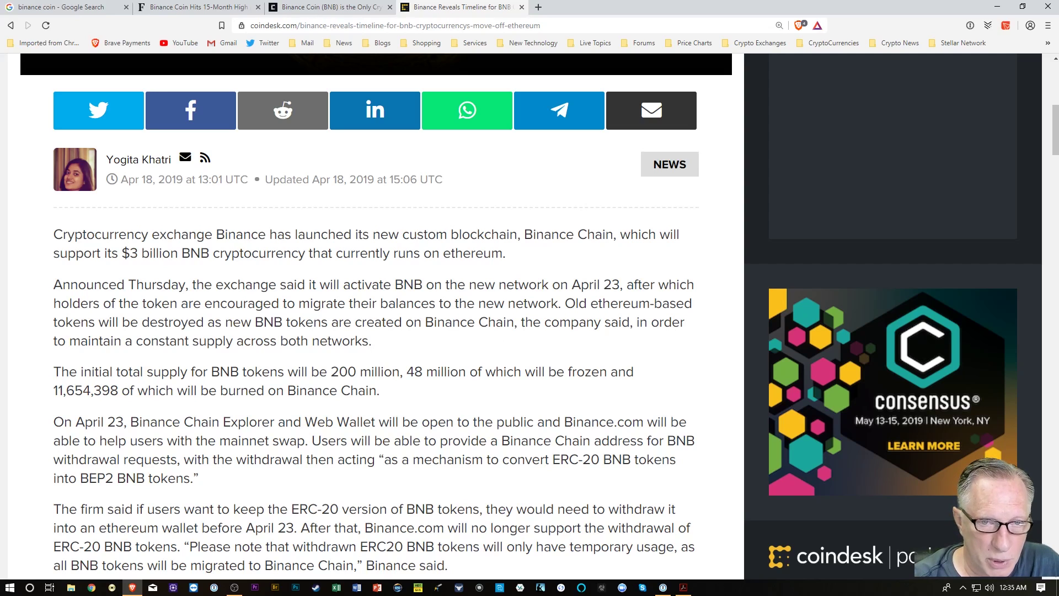
scroll(551, 284, "down", 1)
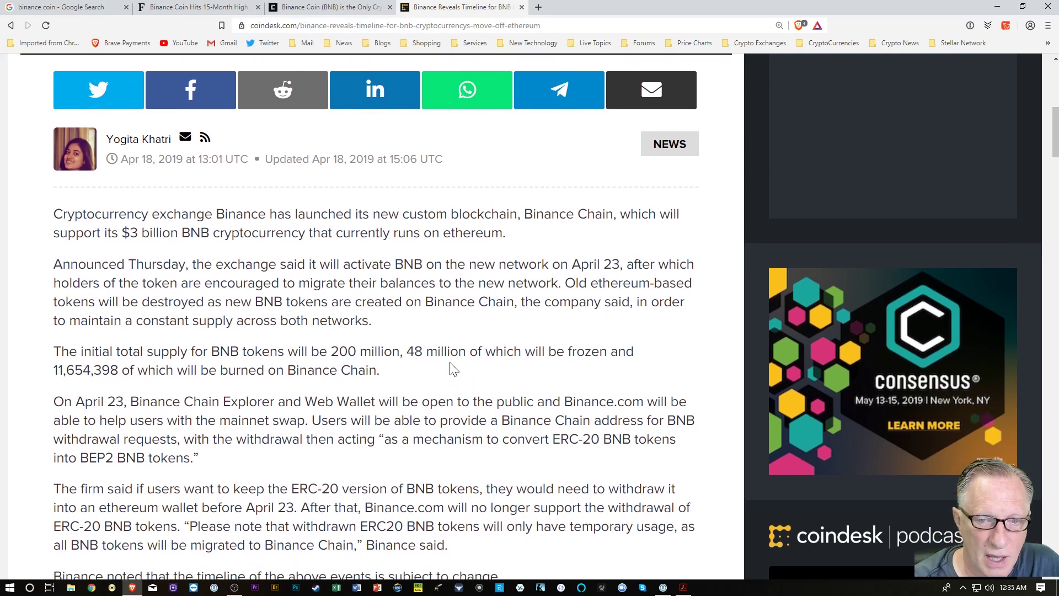
scroll(414, 381, "down", 1)
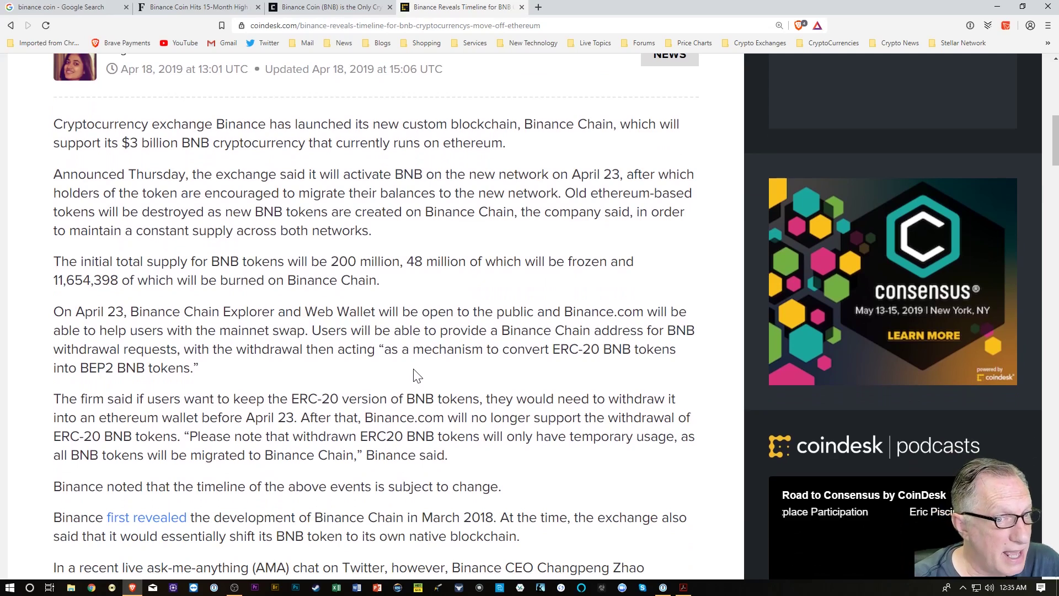
scroll(416, 372, "down", 1)
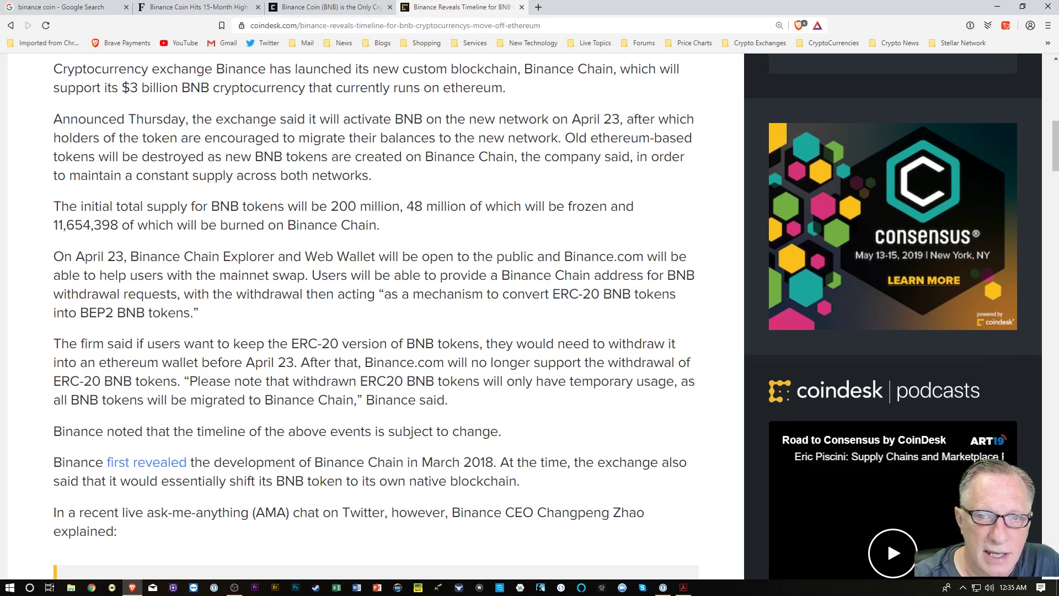
left_click_drag(312, 274, 176, 293)
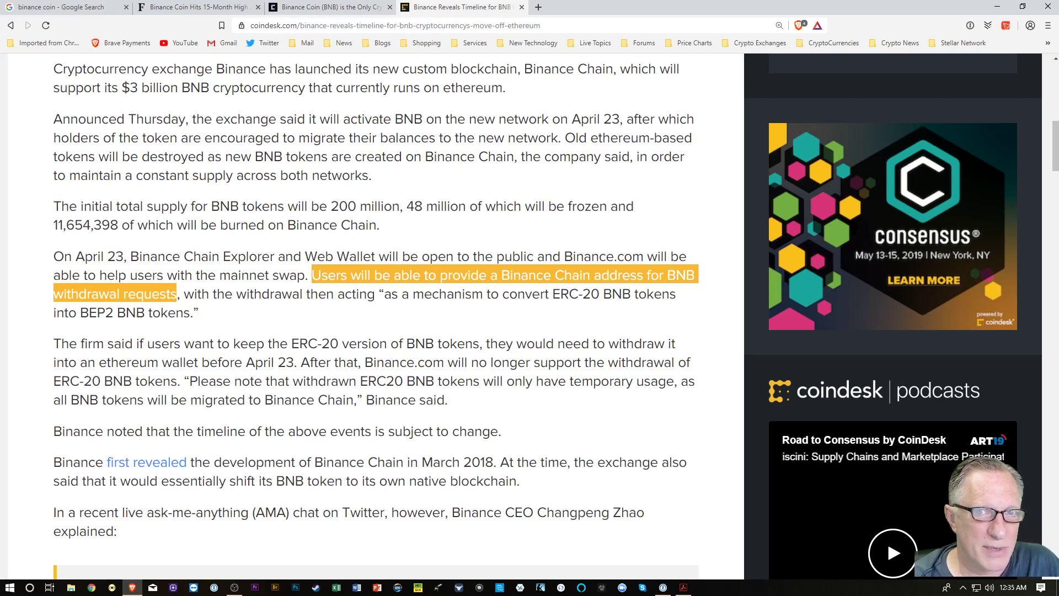
In a new tab, load the Binance login page from the Crypto Exchanges bookmarks.
left_click(538, 7)
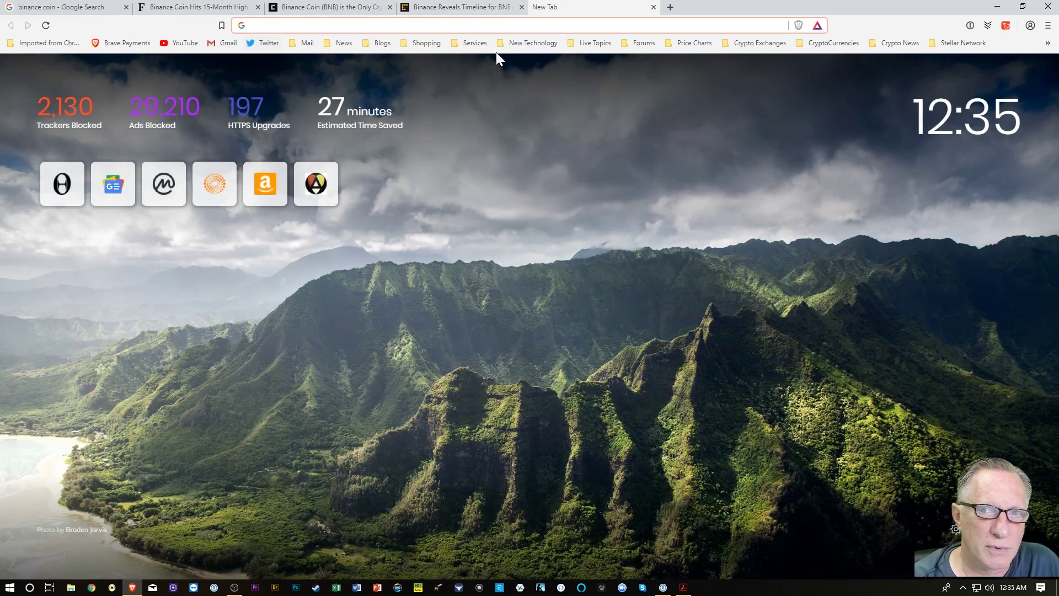
left_click(750, 43)
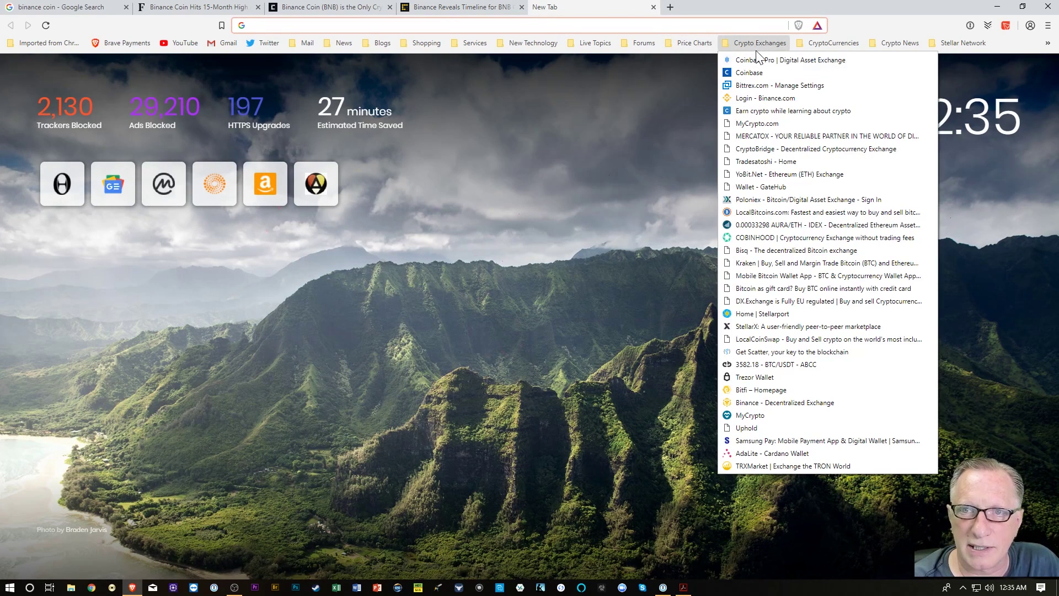
left_click(761, 98)
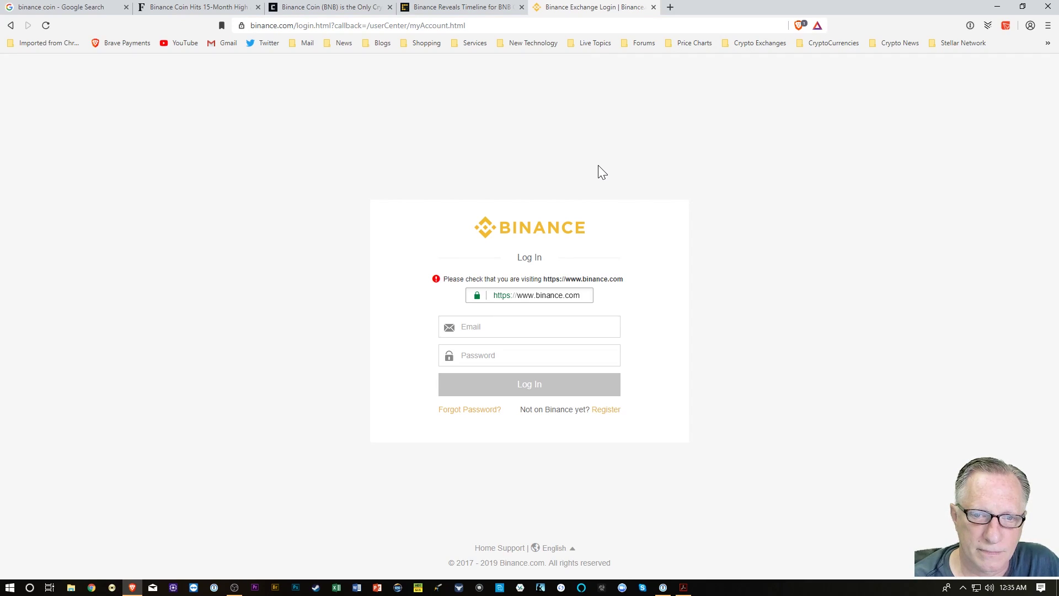
Sign in with the saved credentials, solving the slider puzzle and pasting the 2FA code.
left_click(970, 25)
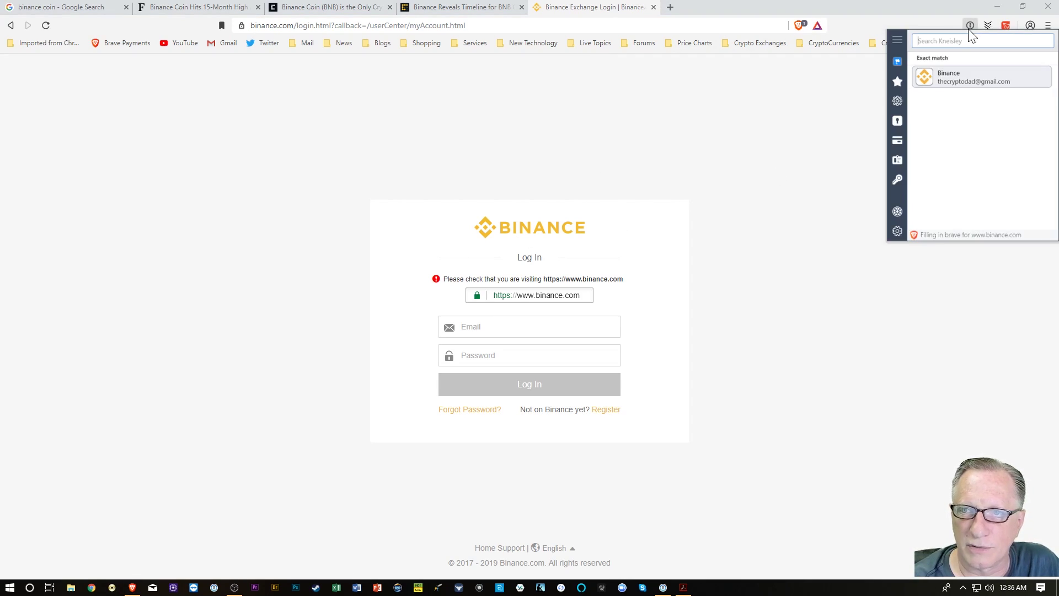
left_click(942, 77)
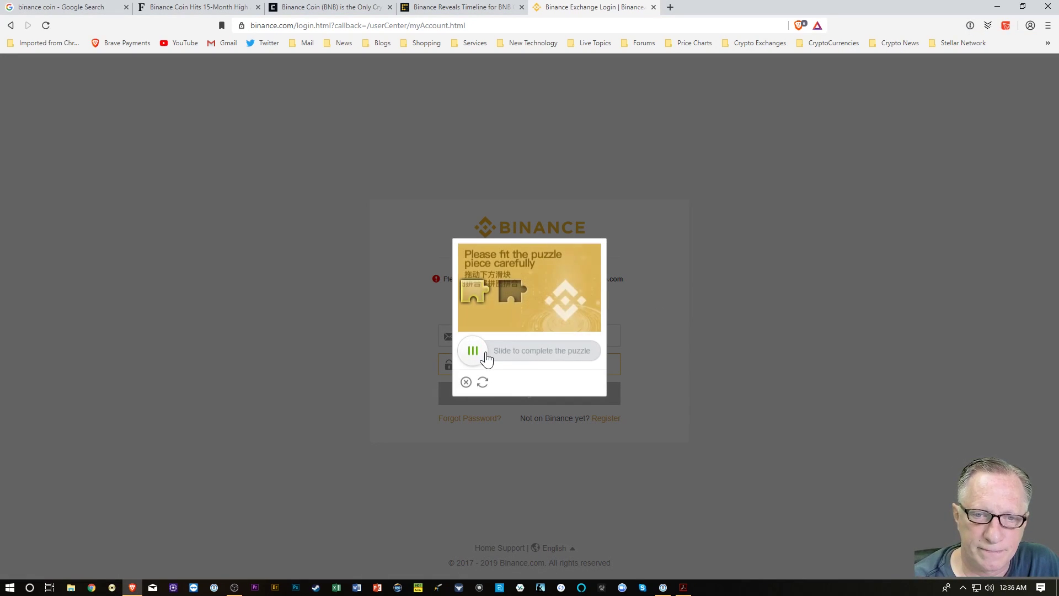
left_click_drag(472, 357, 513, 353)
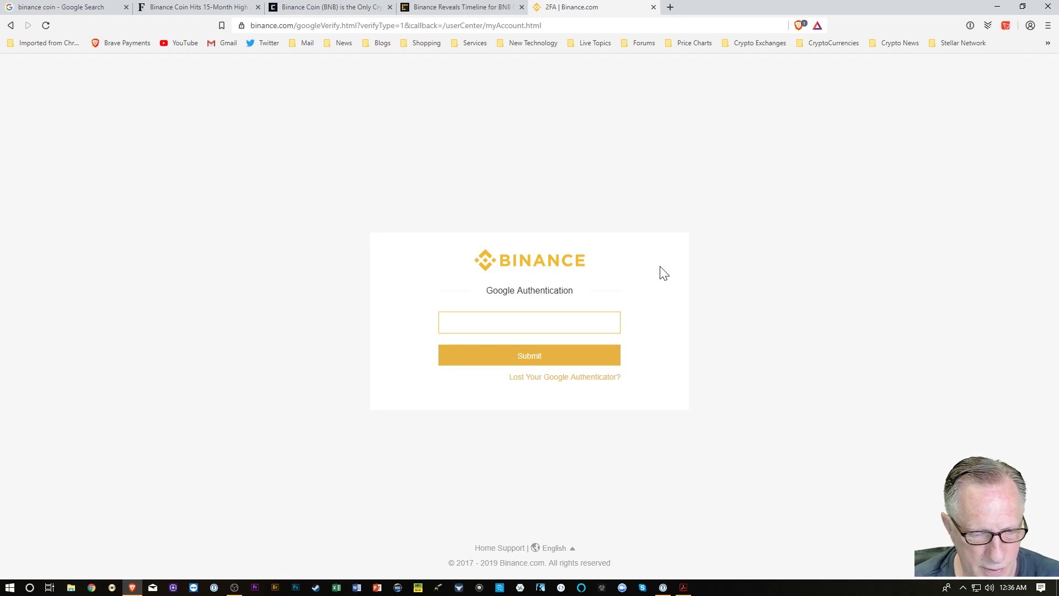
key("ctrl+v")
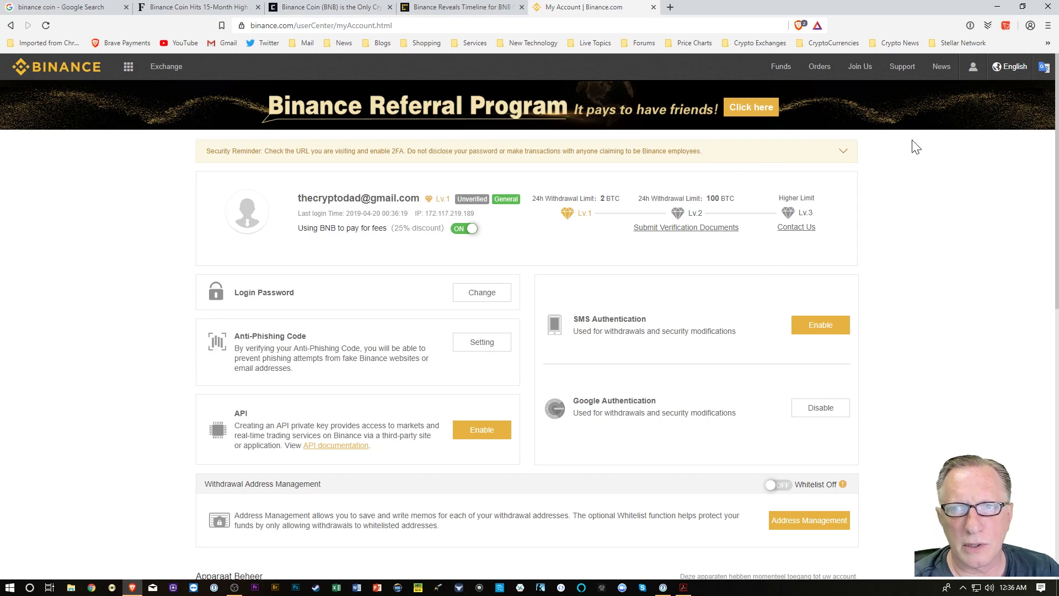
Go to the Balances page and list the trading markets for the 194 ZRX holding.
mouse_move(779, 68)
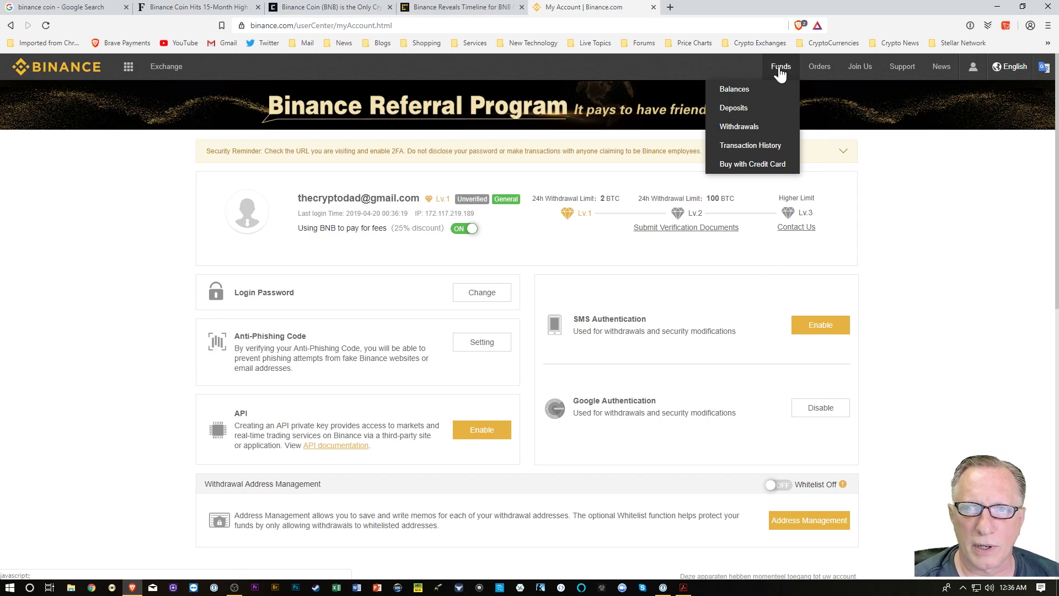
left_click(747, 92)
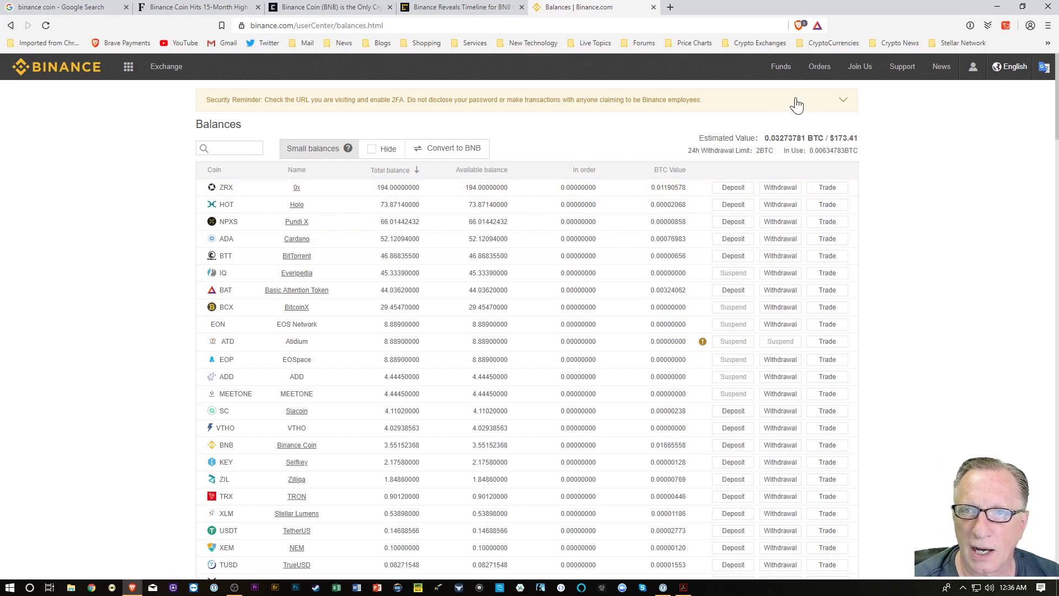
mouse_move(780, 71)
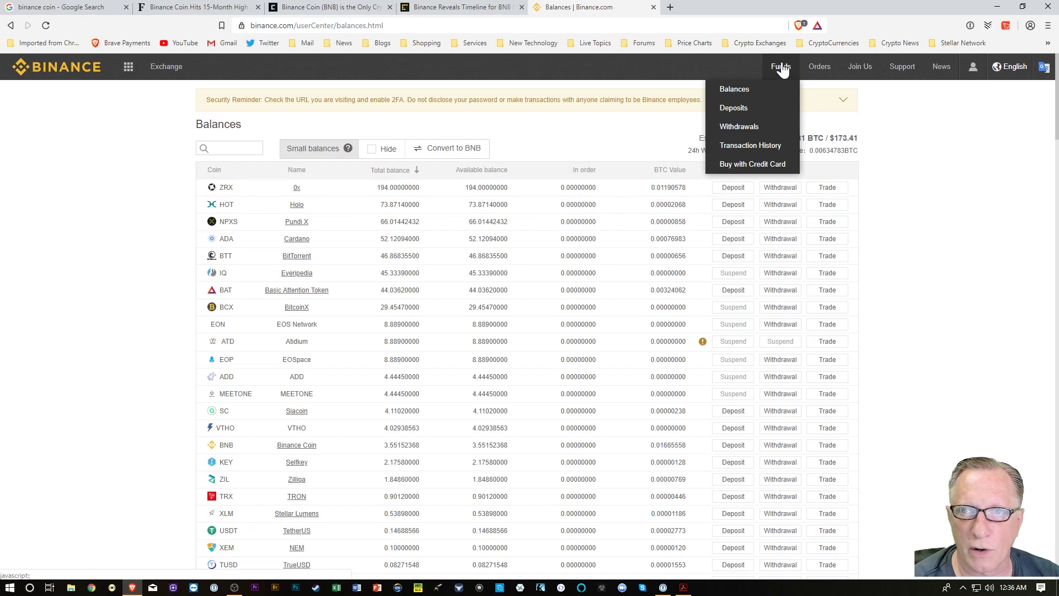
left_click(739, 90)
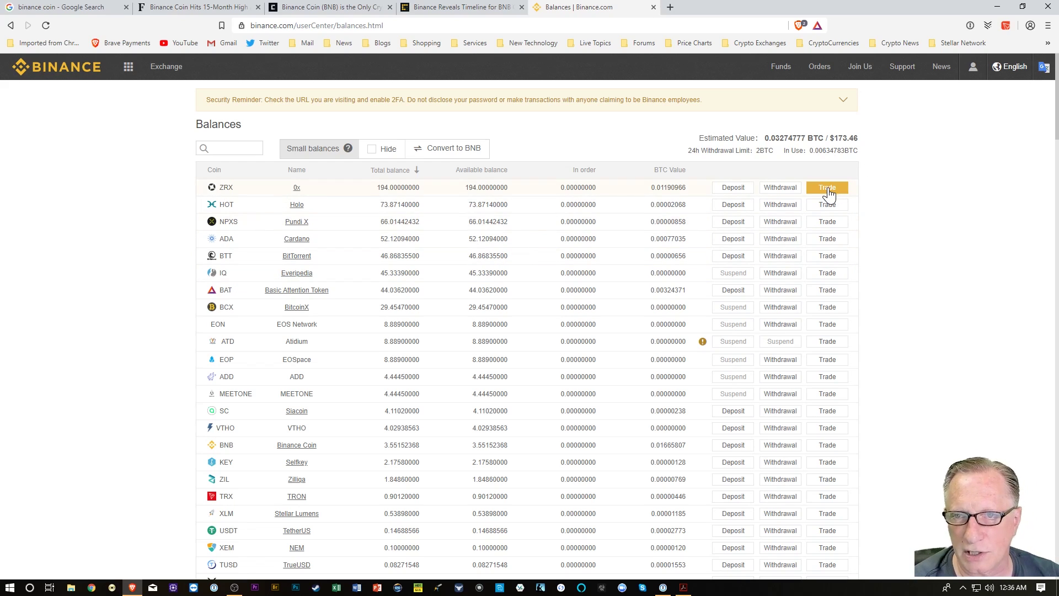
mouse_move(829, 194)
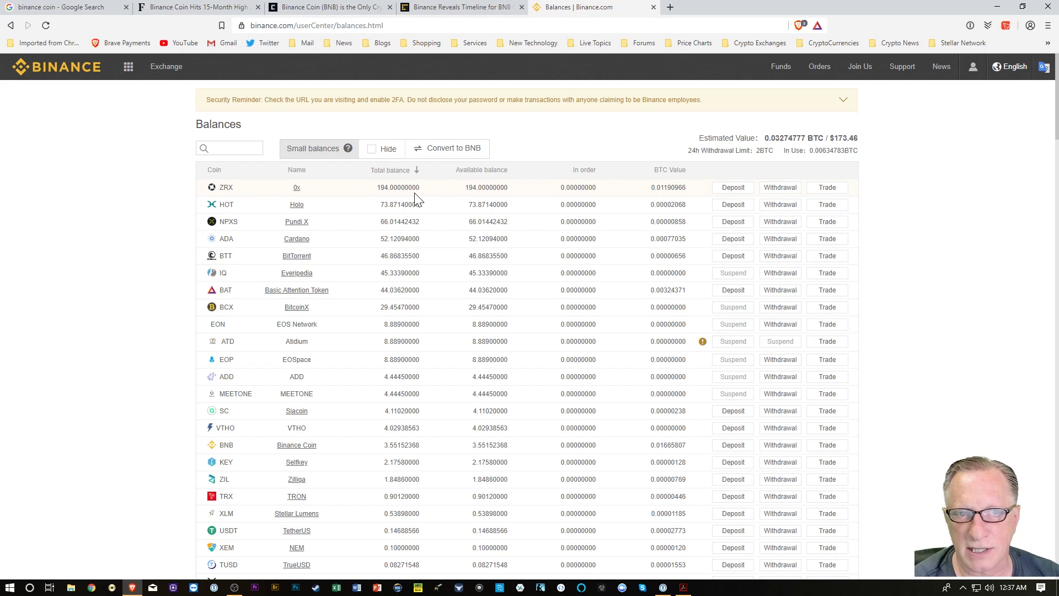
left_click(834, 193)
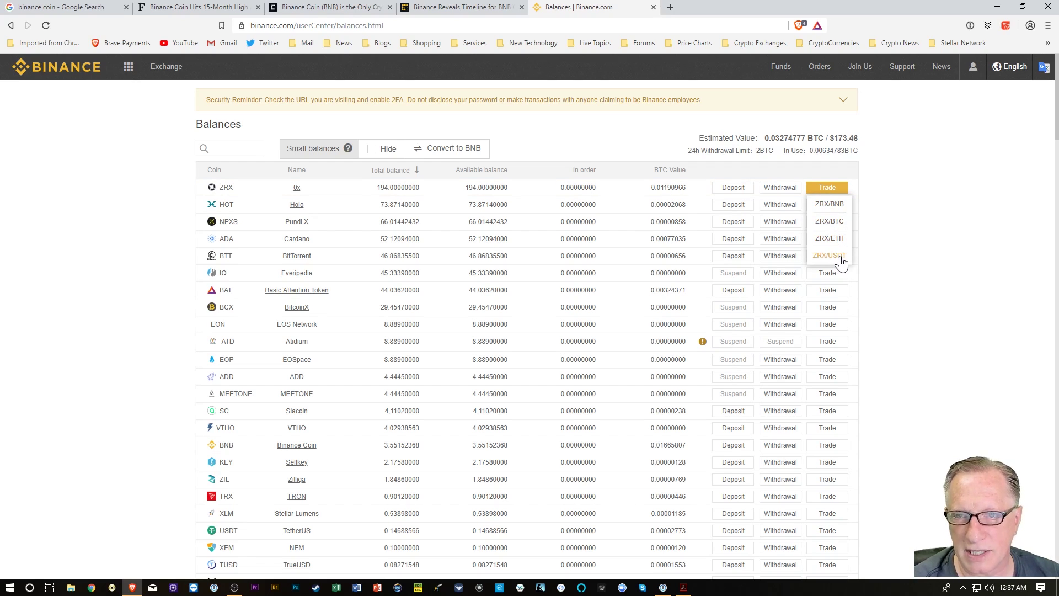
On ZRX/BNB, place a limit sell of all 194 ZRX at 0.01306 BNB.
left_click(830, 205)
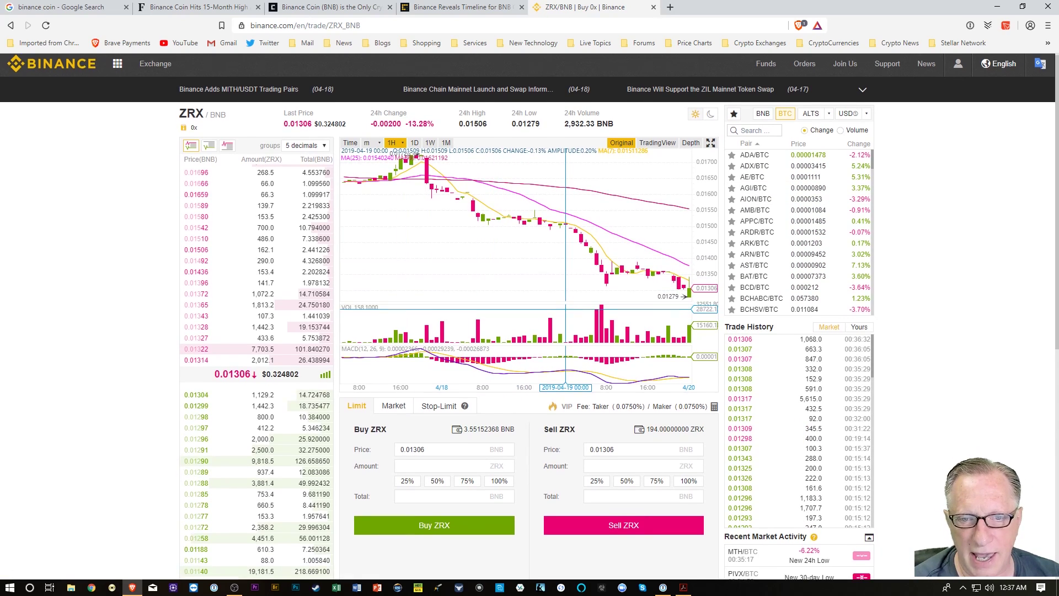
scroll(546, 400, "down", 1)
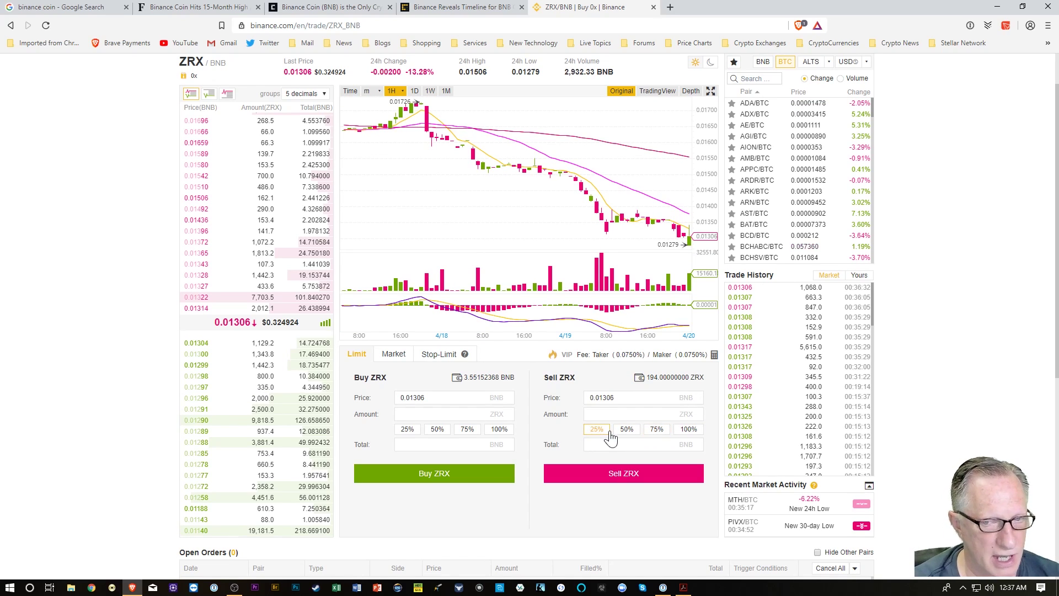
left_click(688, 431)
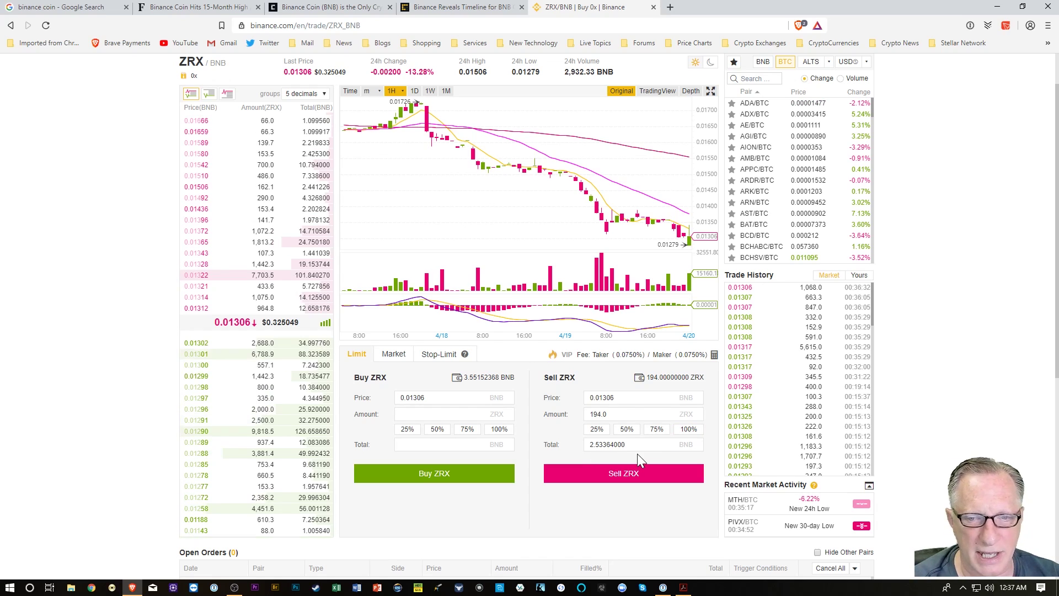
left_click(621, 480)
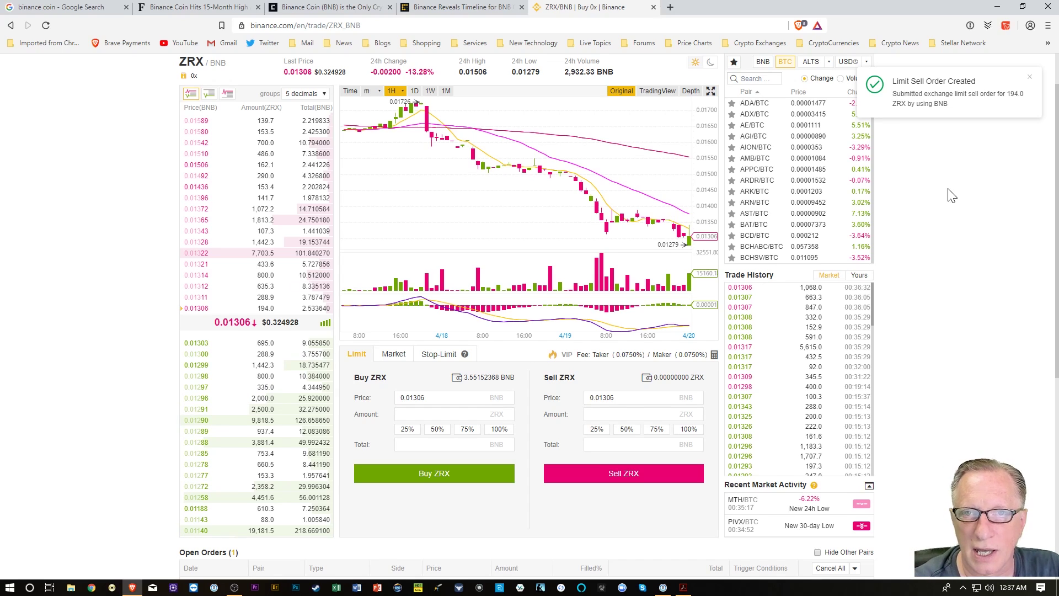
scroll(960, 201, "up", 1)
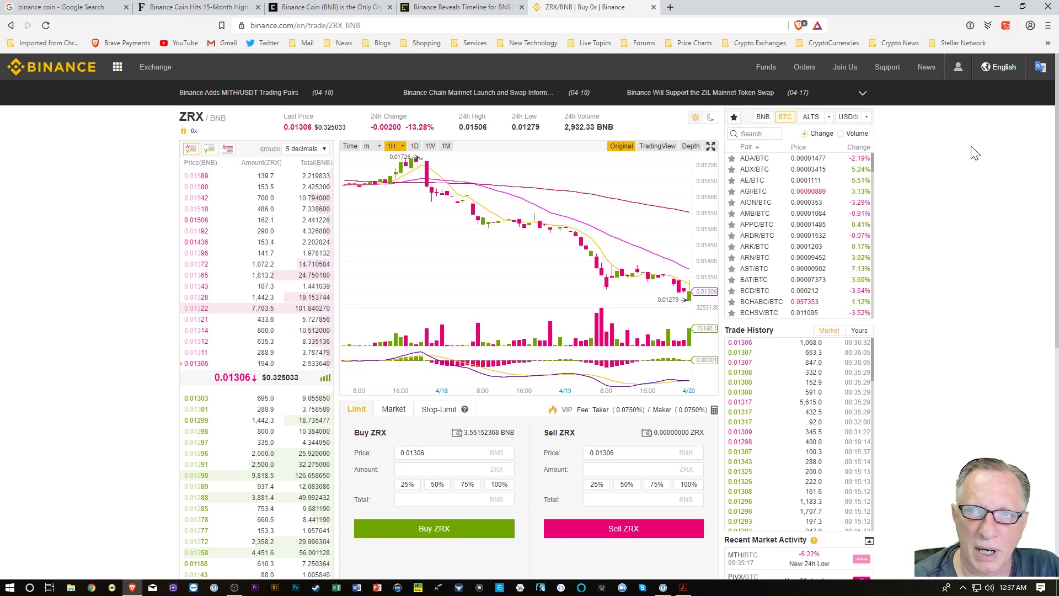
Return to Funds > Balances and show the markets available for ADA.
mouse_move(752, 69)
left_click(772, 92)
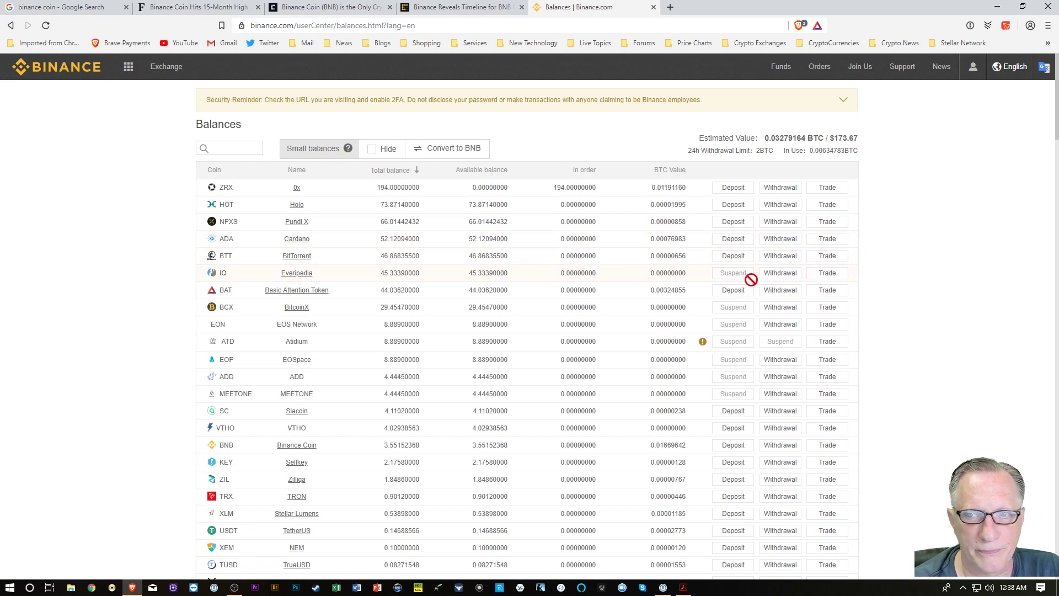
left_click(836, 247)
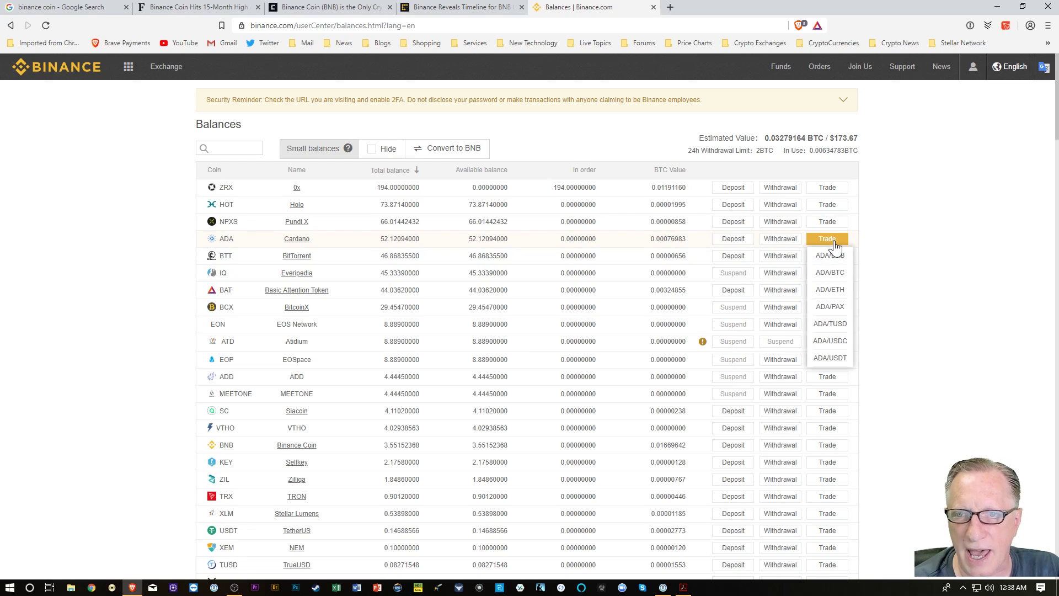
On ADA/BNB, submit a sell of all 52.1 ADA at 0.00315 BNB, which fails MIN_NOTIONAL.
left_click(837, 257)
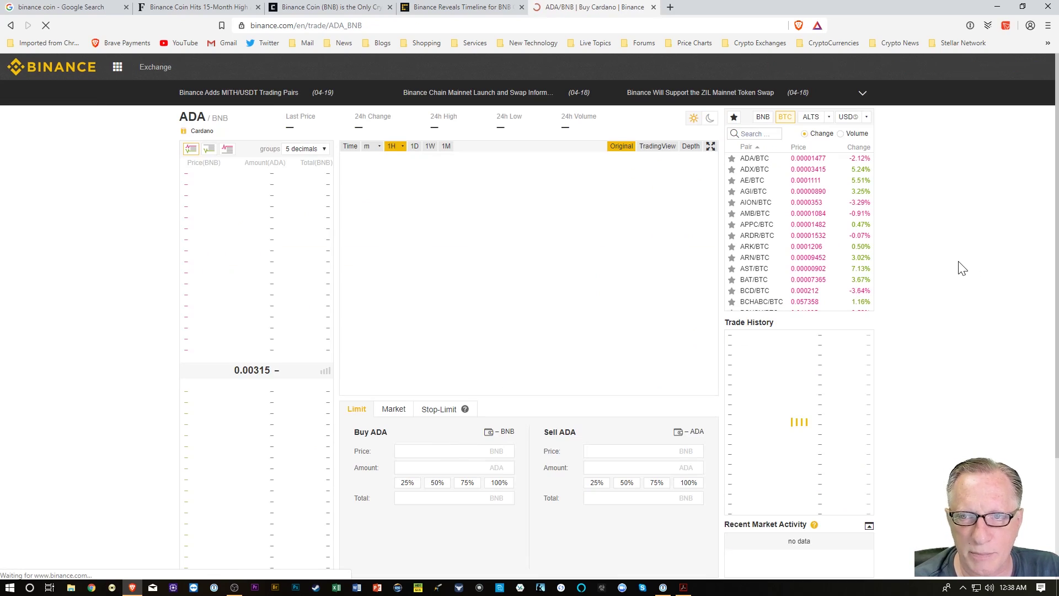
scroll(600, 344, "down", 2)
scroll(601, 345, "down", 1)
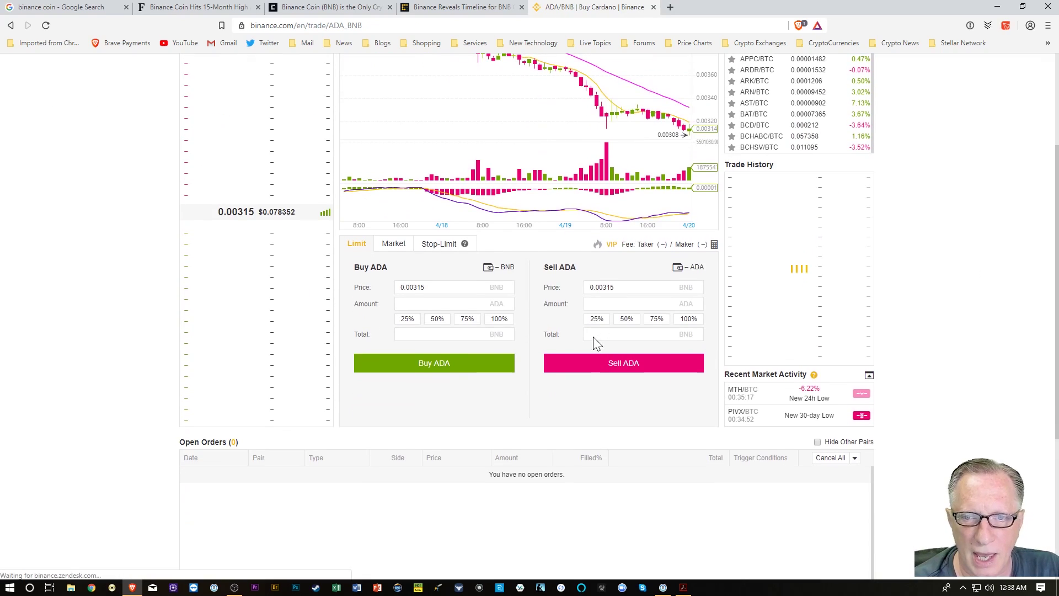
left_click(689, 322)
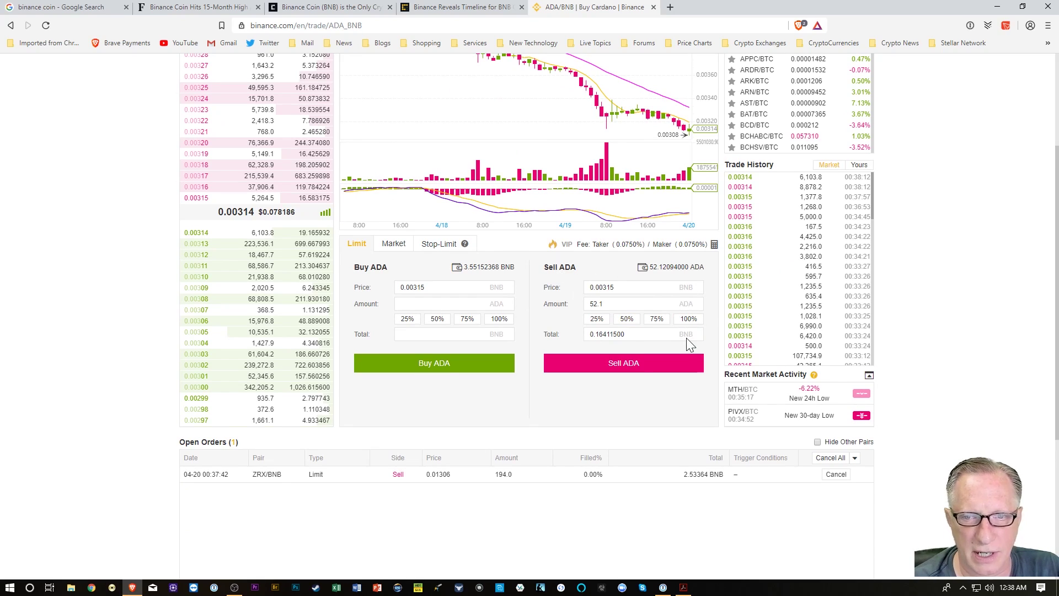
left_click(626, 366)
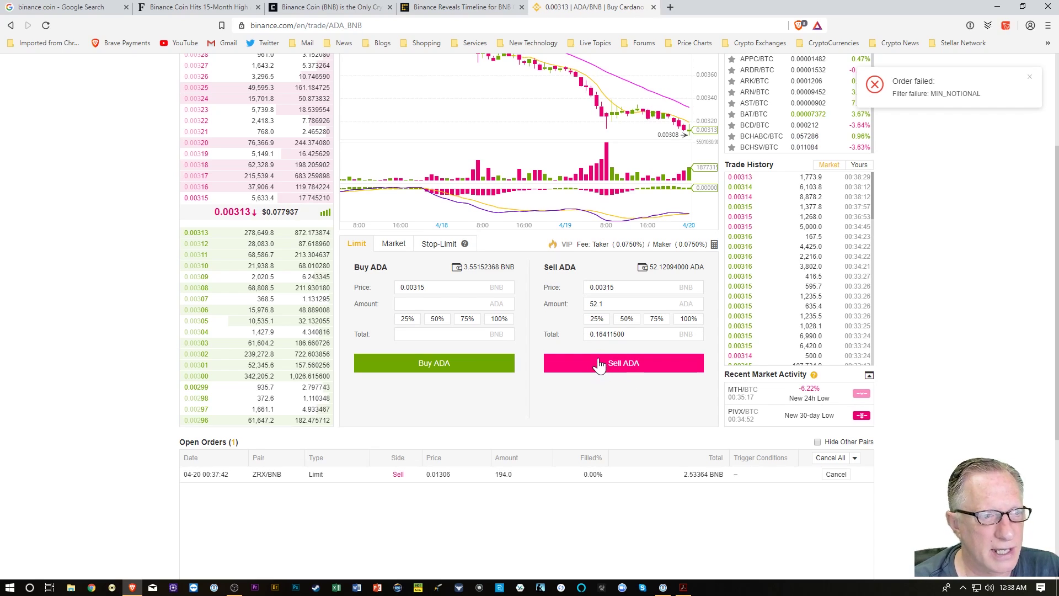
scroll(988, 314, "up", 3)
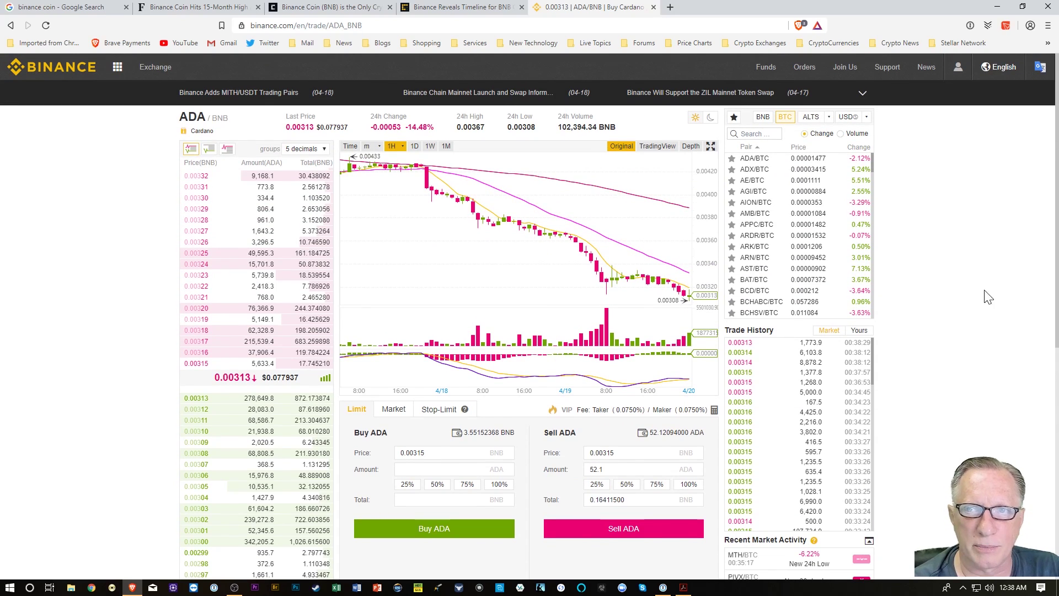
Go to Funds > Balances to reach the small-balance conversion to BNB.
left_click(761, 83)
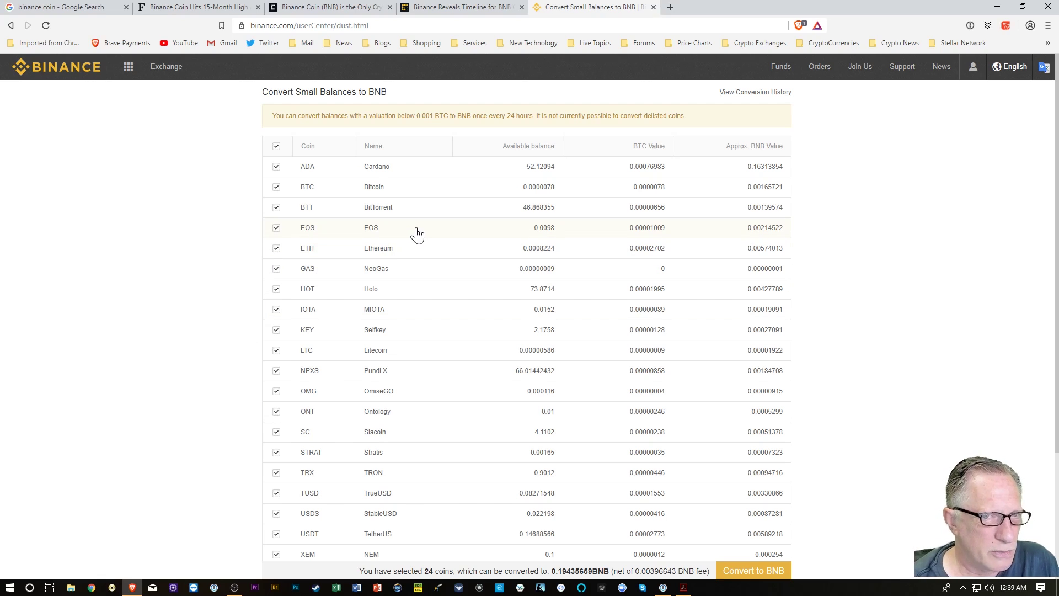
left_click(277, 230)
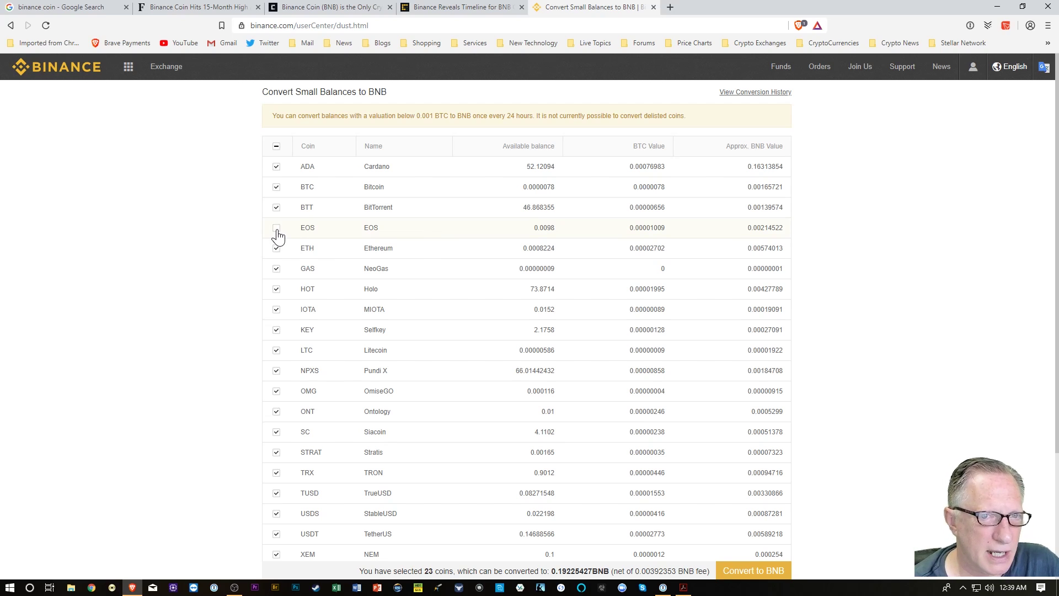
left_click(276, 232)
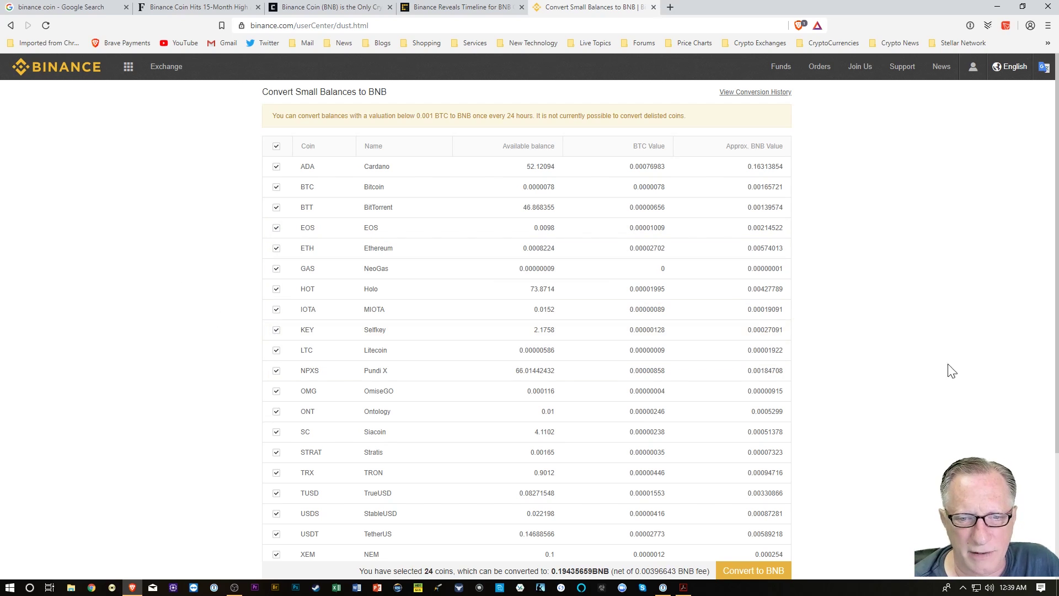
scroll(968, 402, "down", 2)
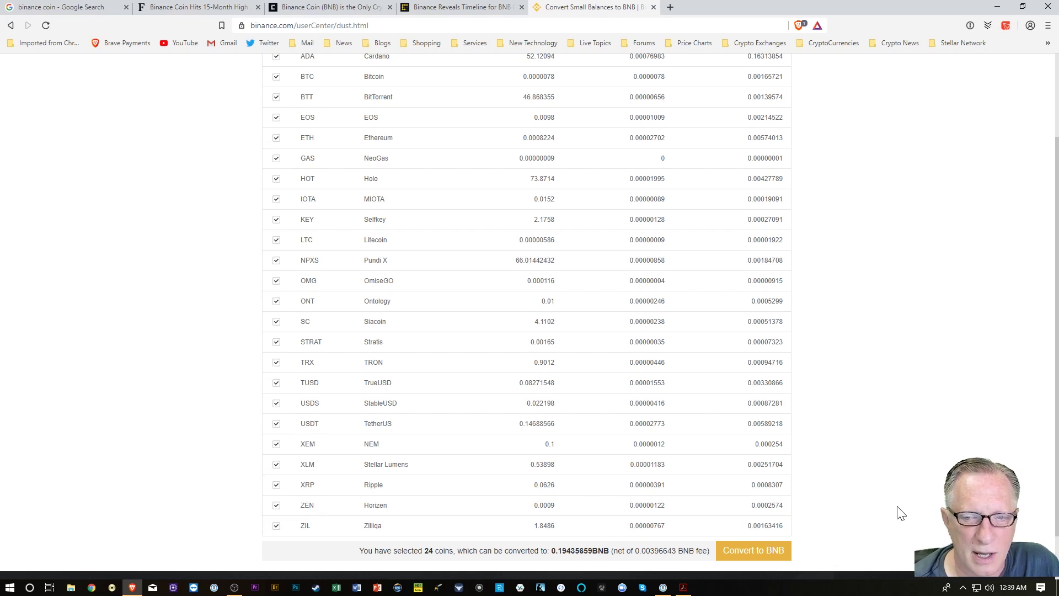
Convert the 24 selected small balances into 0.19435659 BNB.
left_click(753, 559)
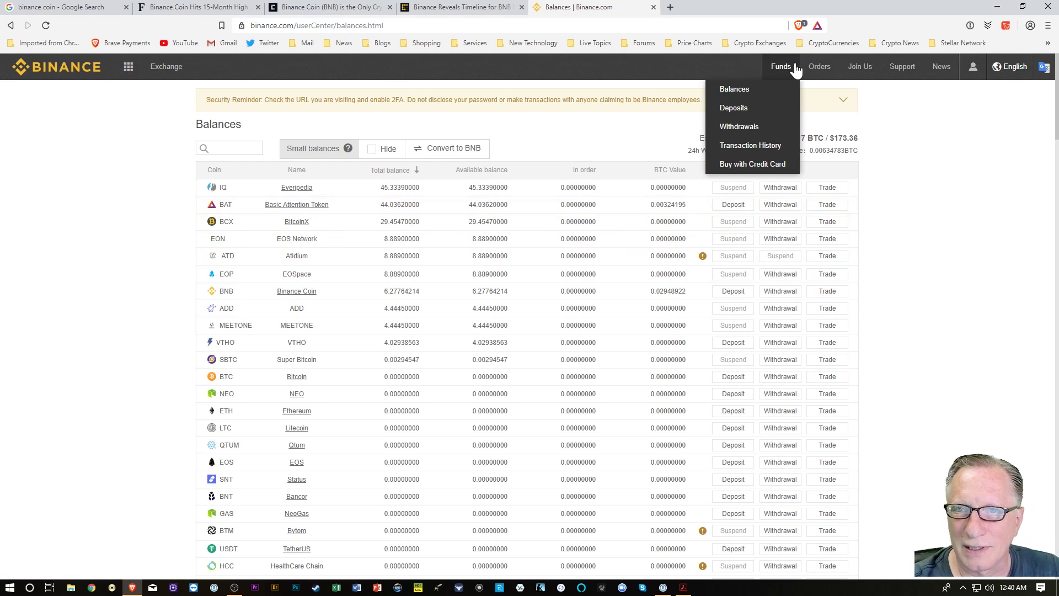
Refresh the balances and open the small-balance conversion history from Convert to BNB.
left_click(728, 87)
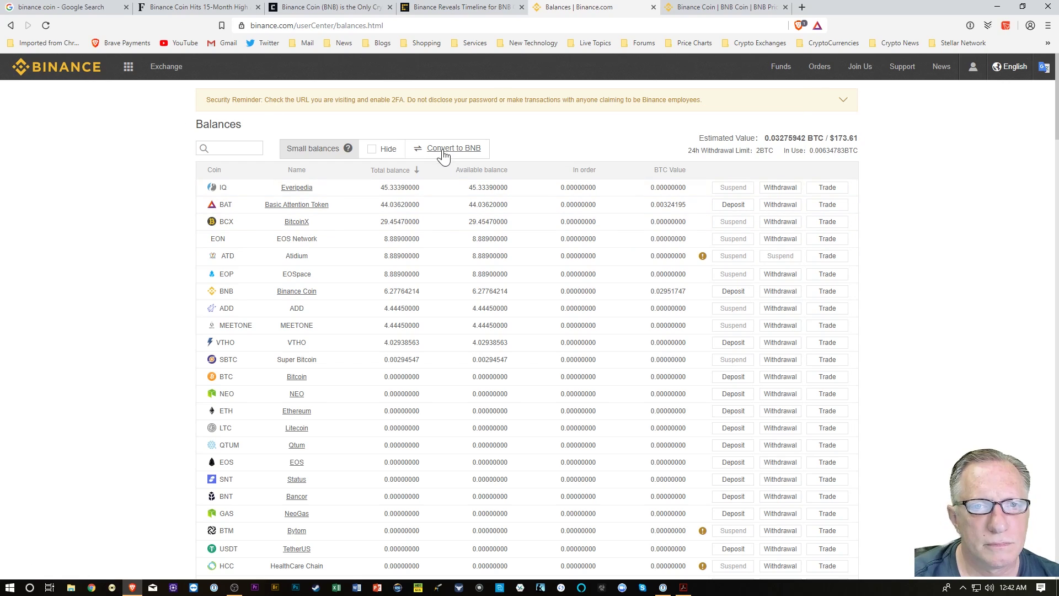
left_click(441, 149)
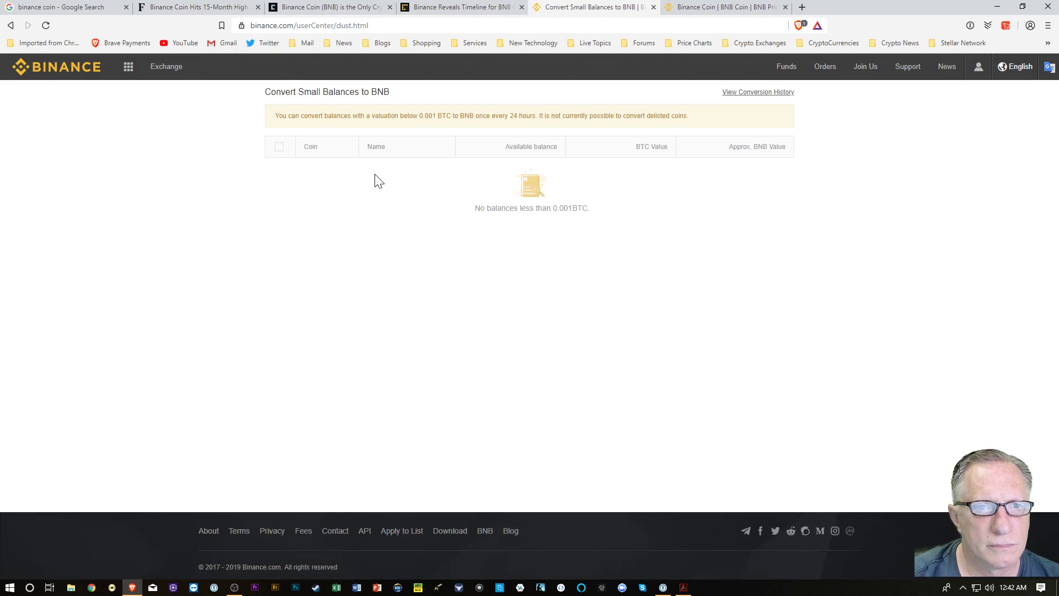
left_click(761, 94)
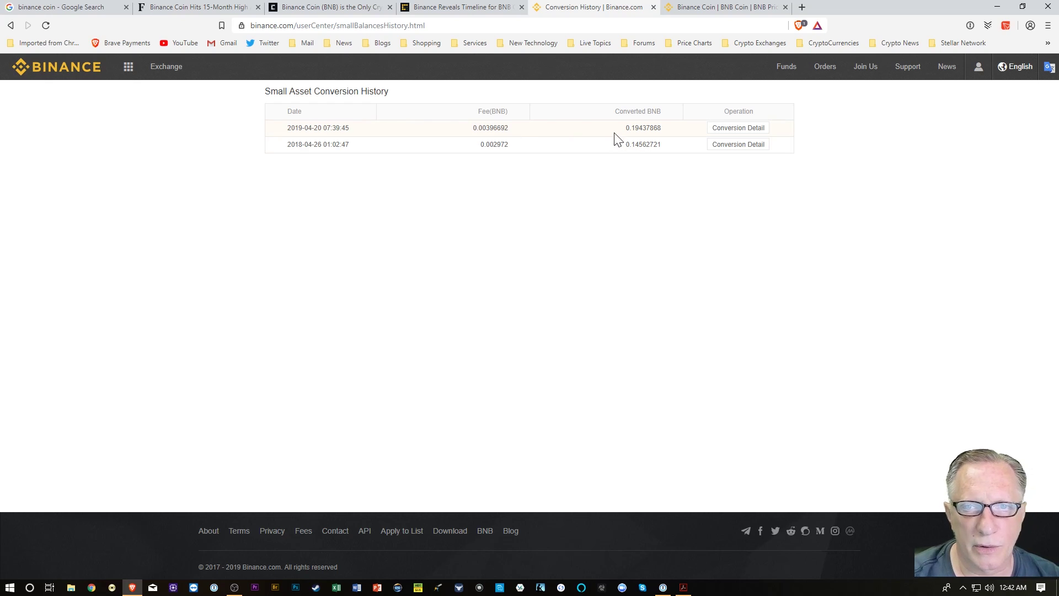
Expand the 2019-04-20 conversion detail listing KEY, ADA and others converted into 0.19437868 BNB.
left_click(739, 130)
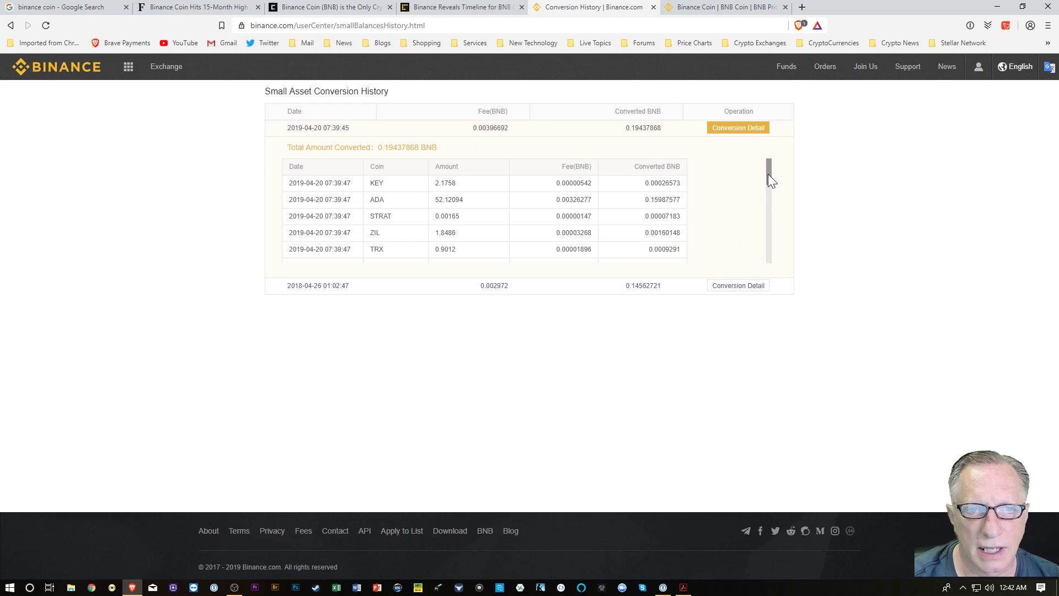
mouse_move(767, 174)
left_mouse_down()
mouse_move(770, 262)
mouse_move(767, 167)
left_mouse_up()
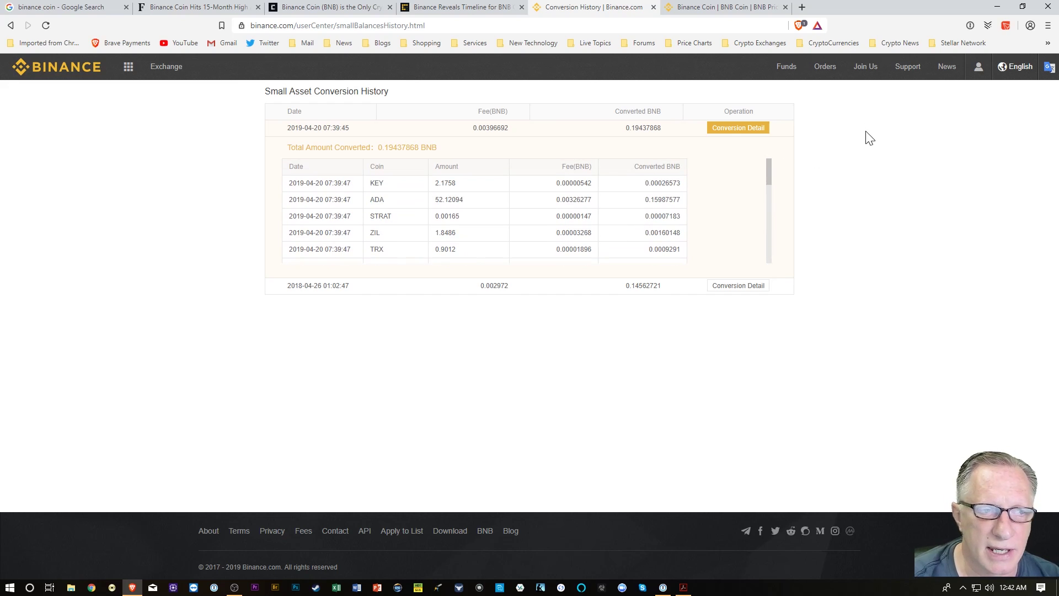
mouse_move(789, 69)
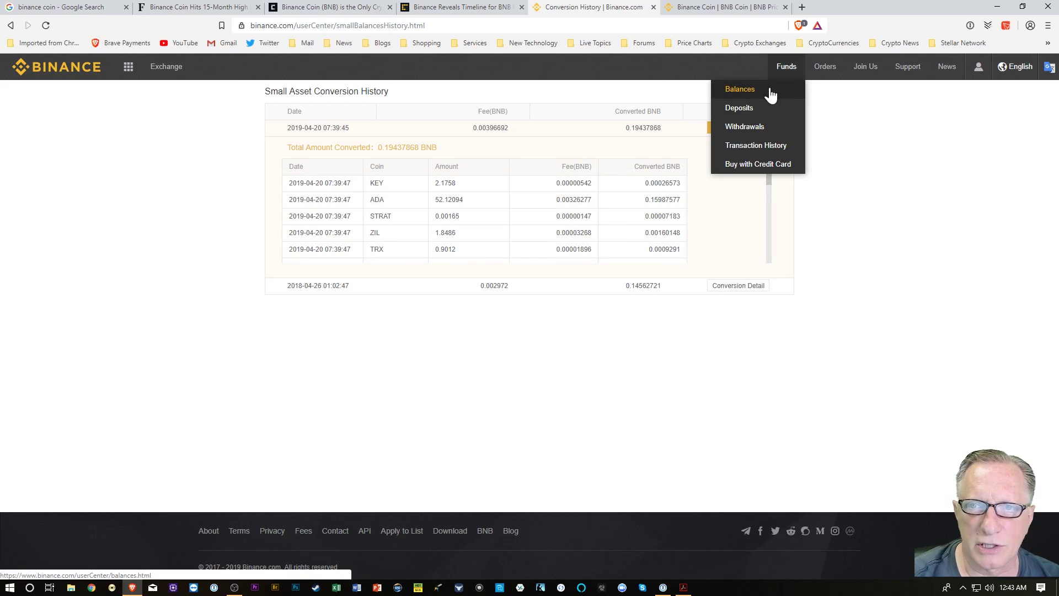
Return to Funds > Balances, now showing 6.27764214 BNB worth about $173.62.
left_click(770, 95)
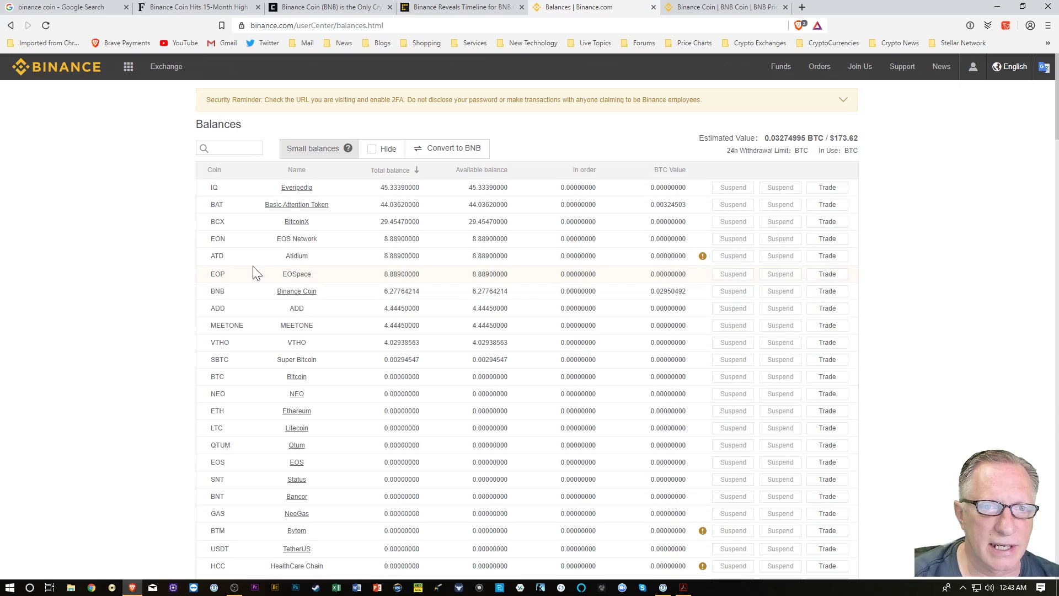